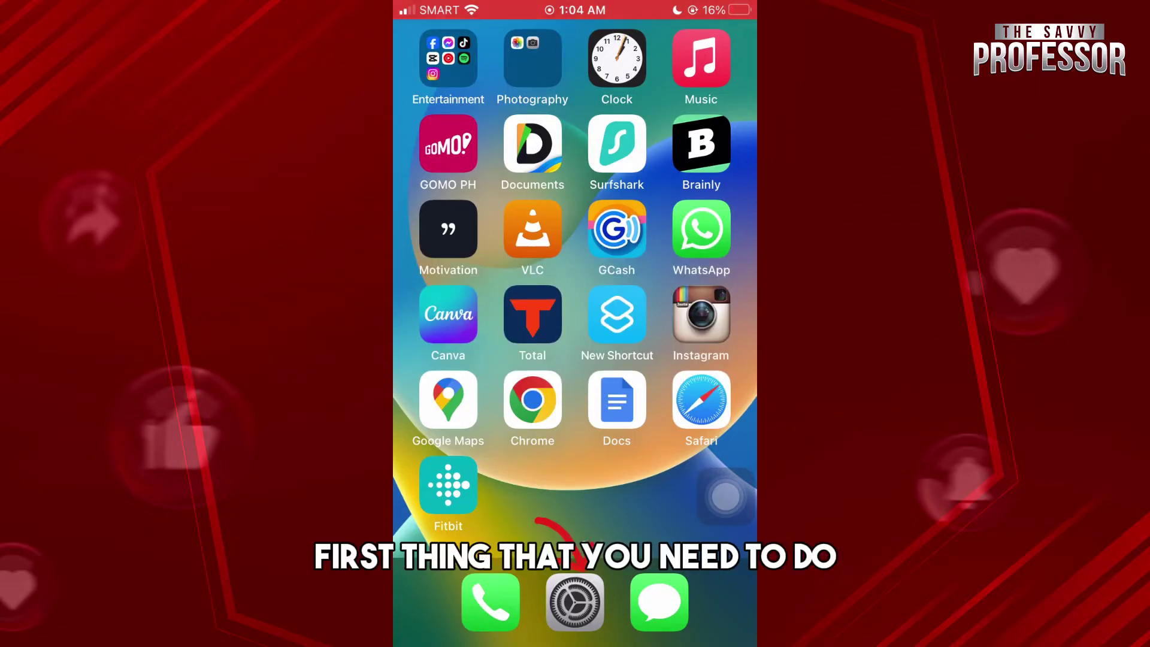
Launch the Settings app from the dock.
left_click(575, 602)
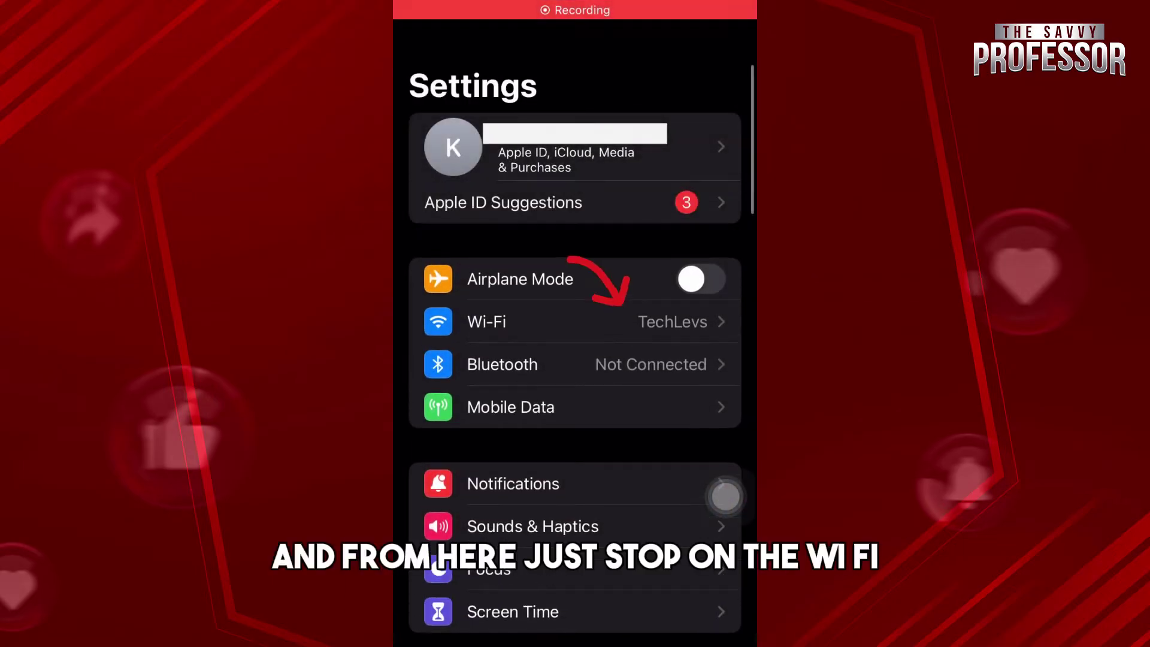
left_click(486, 321)
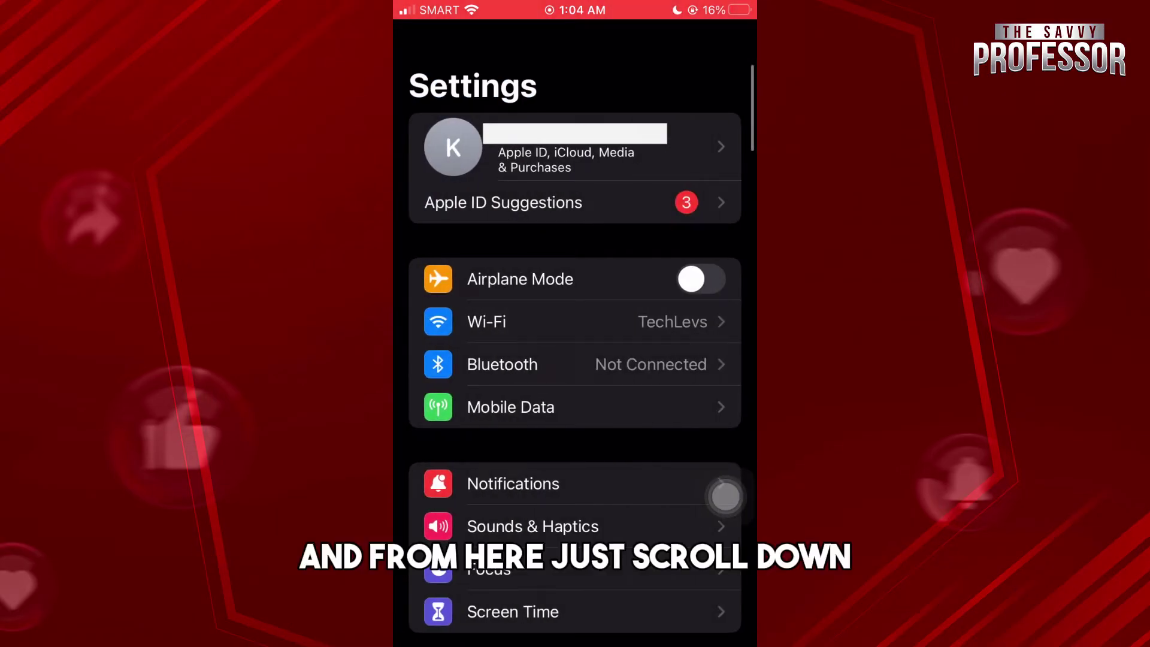
scroll(575, 360, "down", 3)
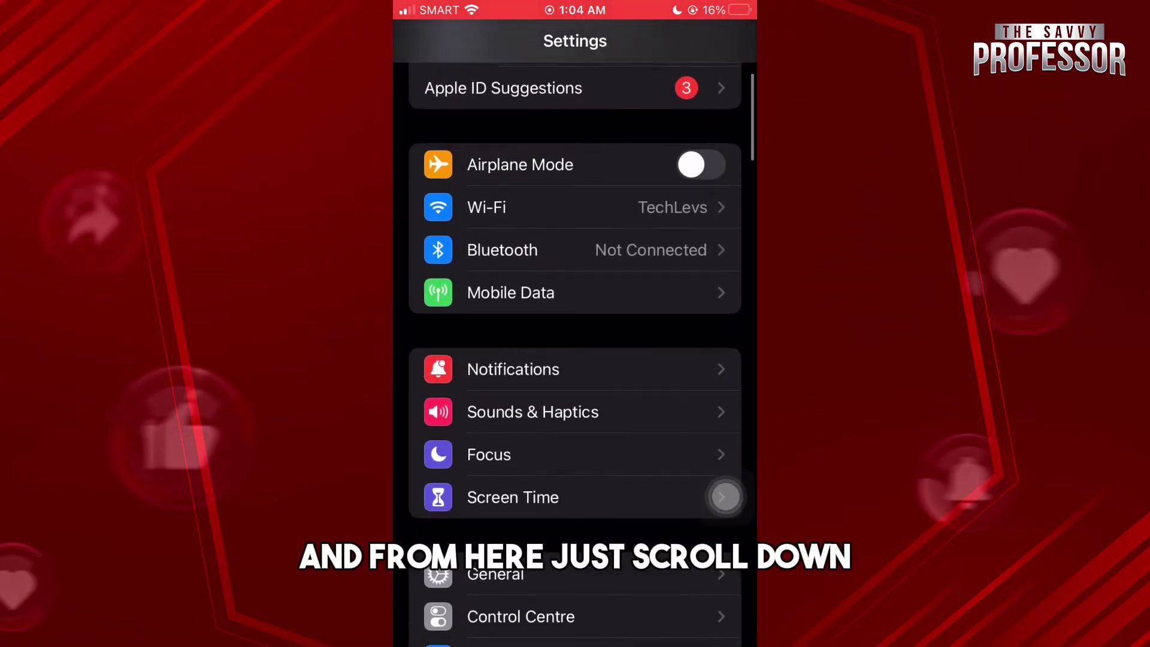
scroll(576, 360, "down", 4)
scroll(575, 360, "down", 4)
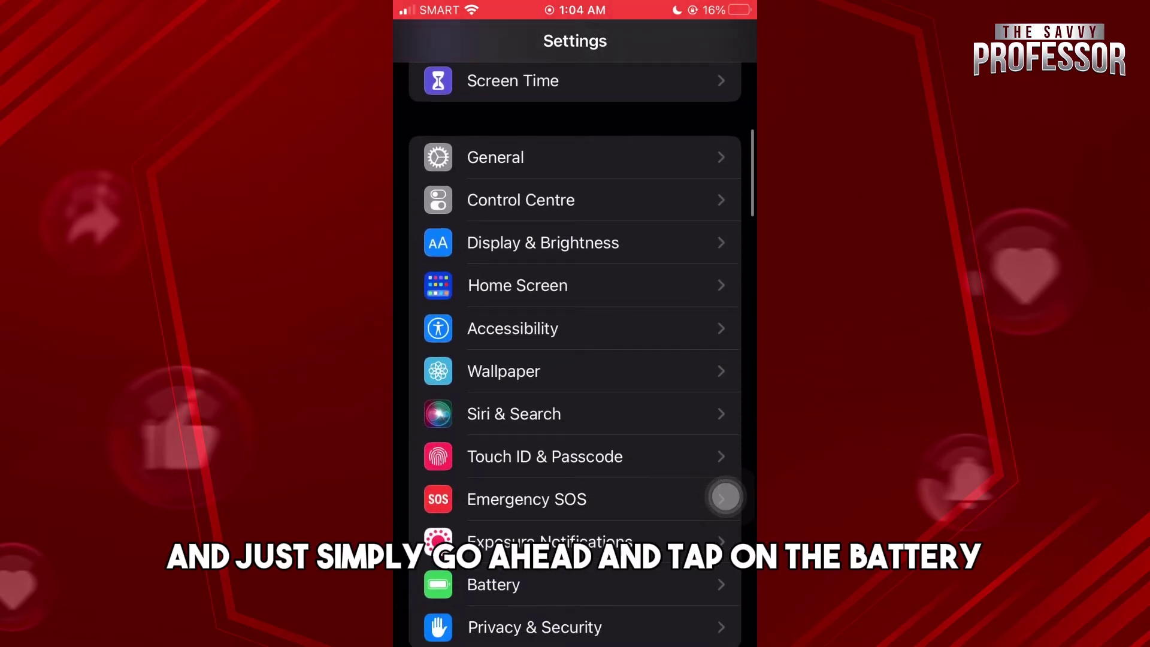
In Battery, toggle Low Power Mode on and back off, then return to Settings.
left_click(494, 540)
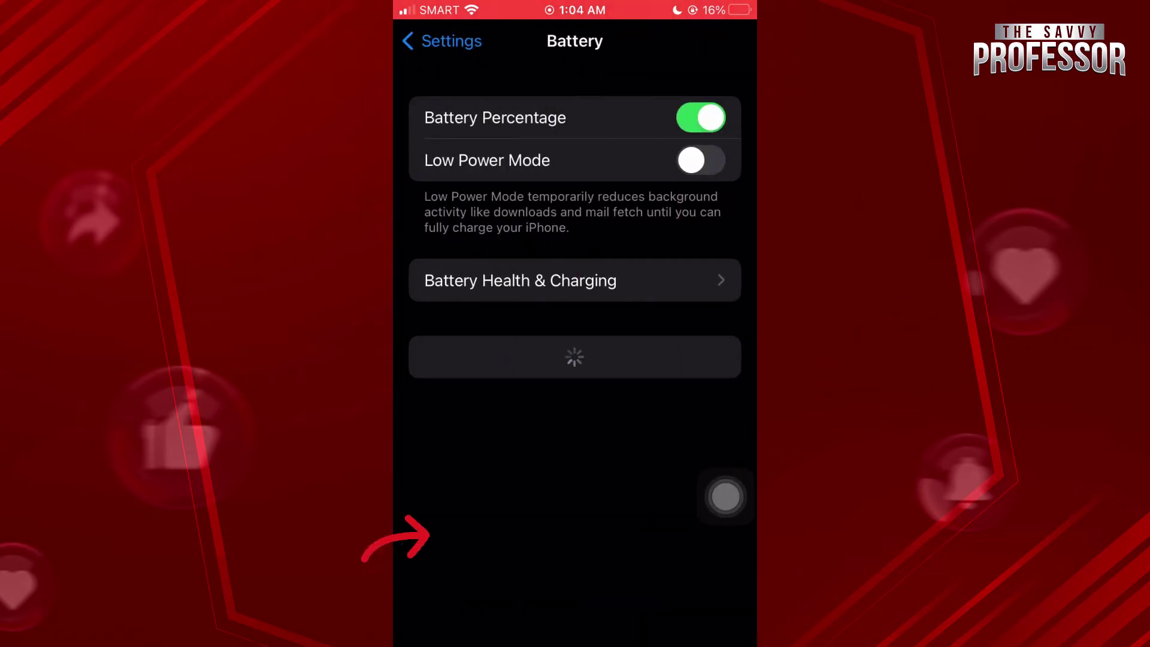
left_click(701, 160)
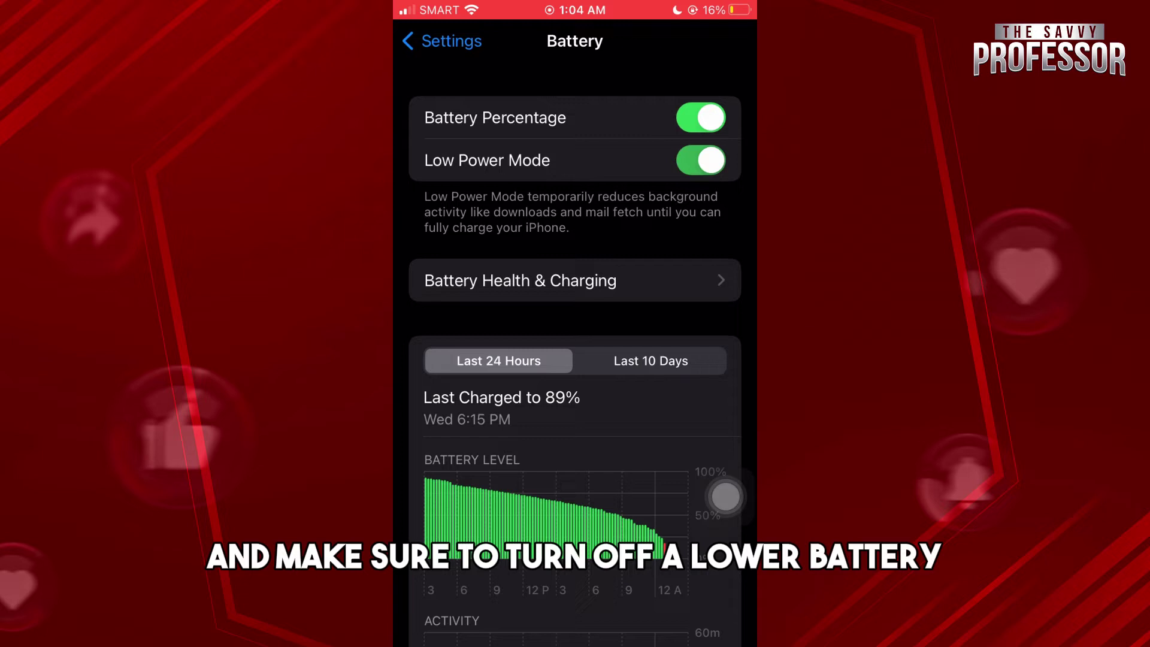
left_click(701, 160)
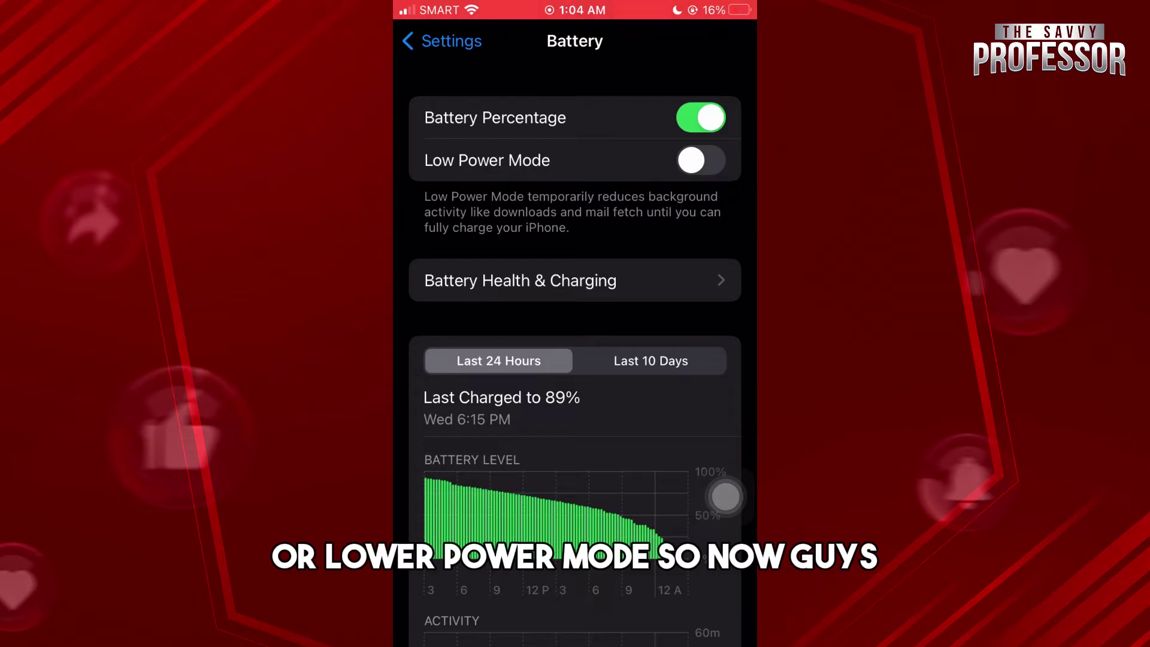
left_click(444, 41)
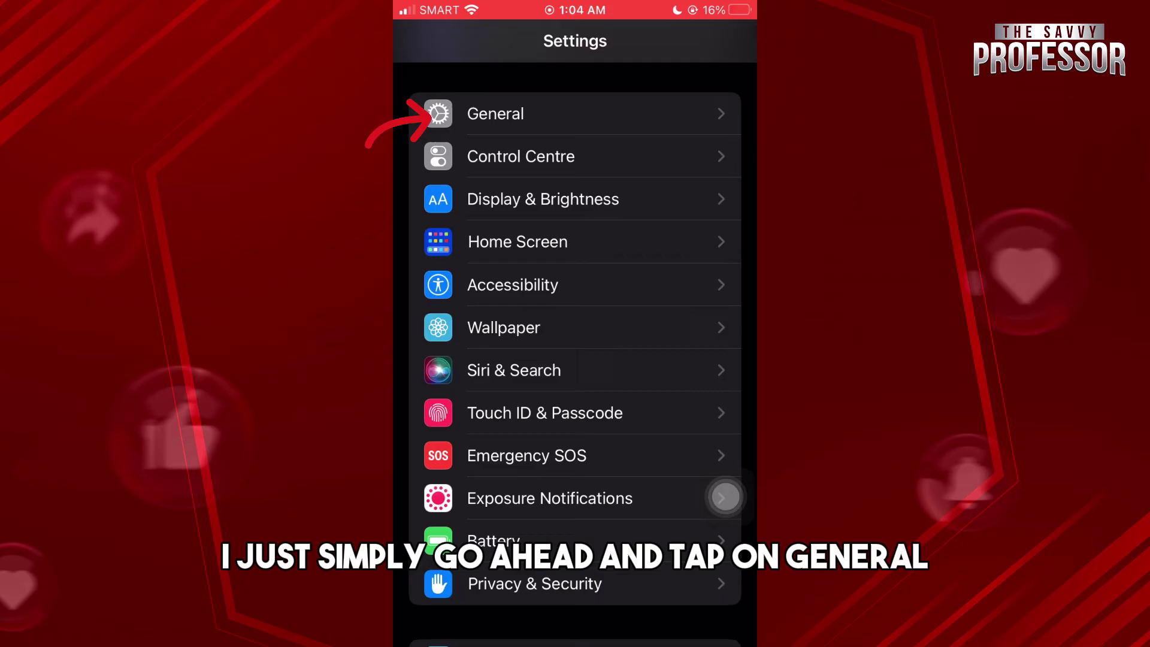
Bring up the power-off slider with Shut Down under General.
left_click(495, 114)
scroll(575, 342, "down", 10)
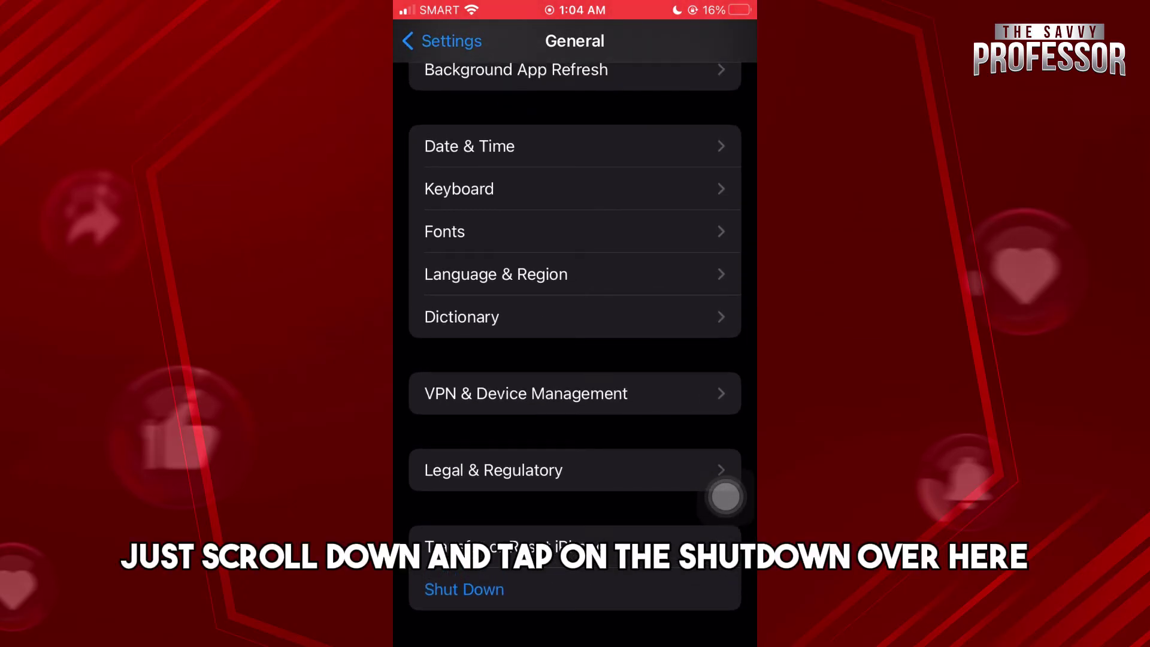
left_click(463, 588)
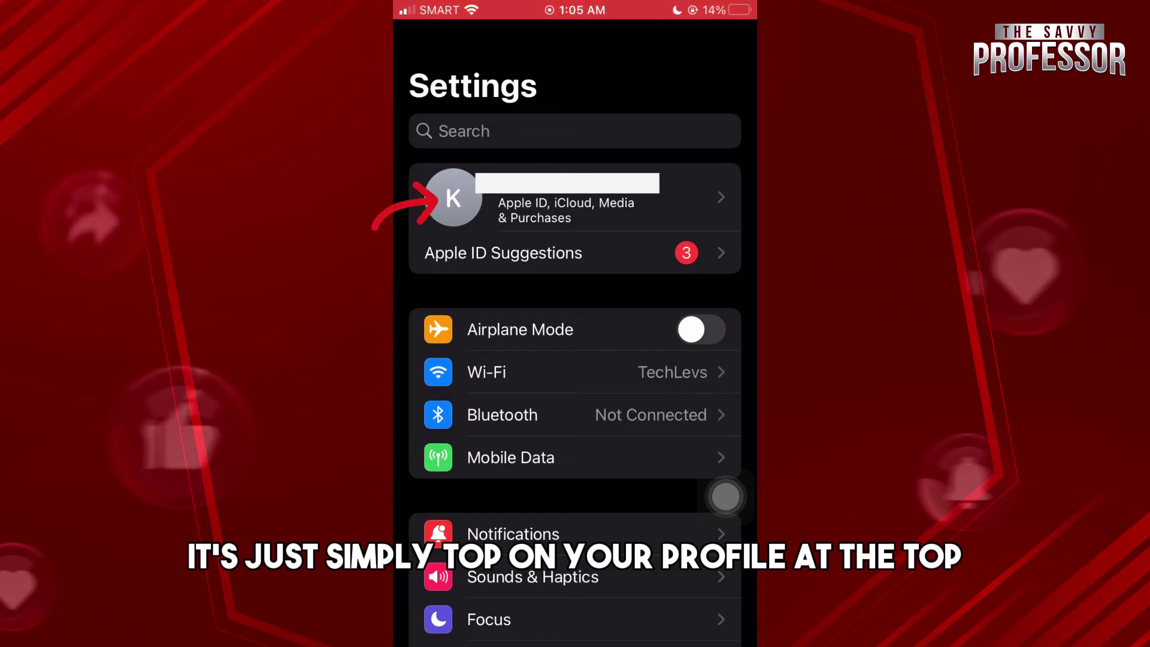
Go through the Apple ID account page into iCloud settings.
left_click(575, 199)
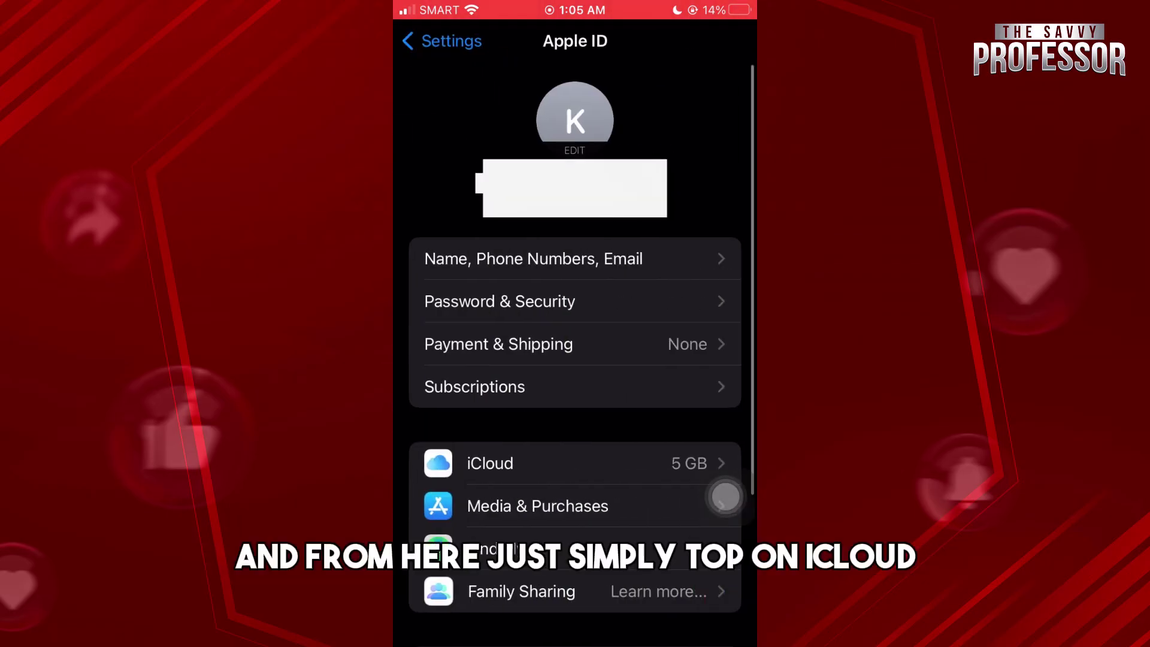
left_click(490, 463)
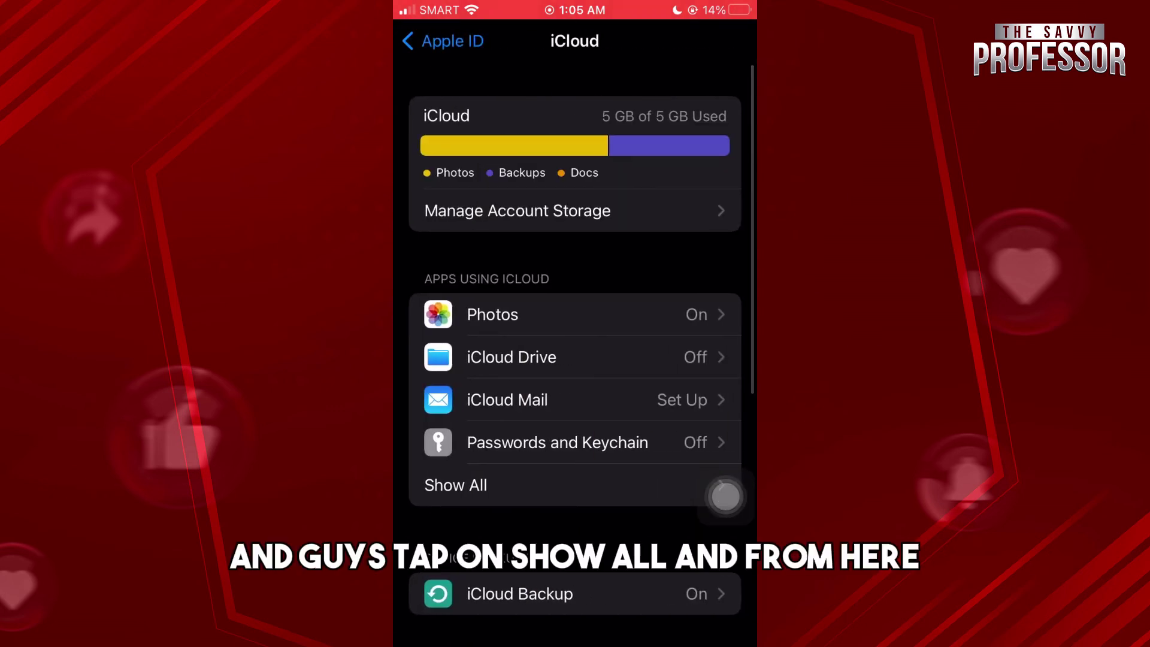
From the full iCloud apps list, switch iCloud Drive's 'Sync this iPhone' on.
left_click(455, 485)
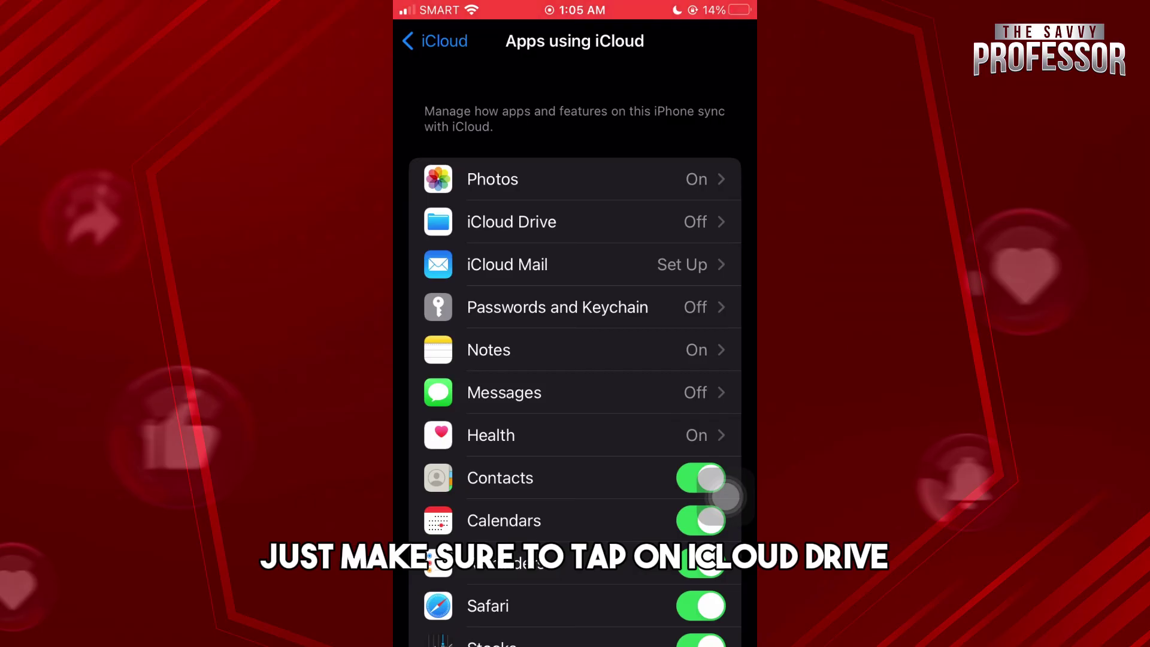
left_click(512, 222)
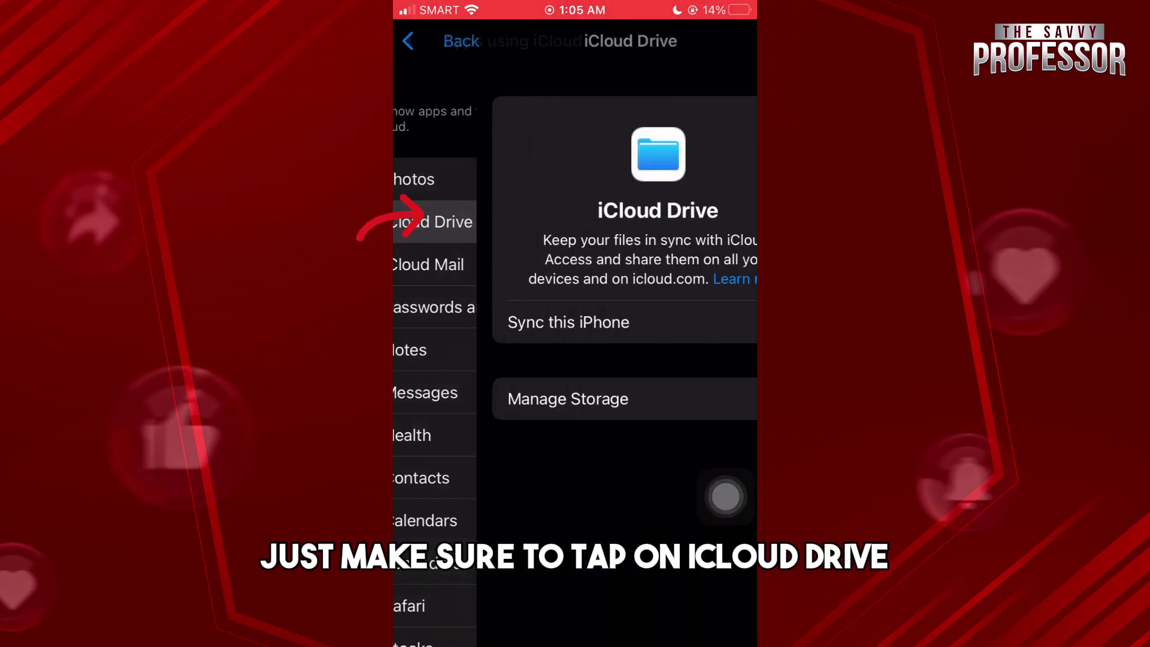
left_click(701, 322)
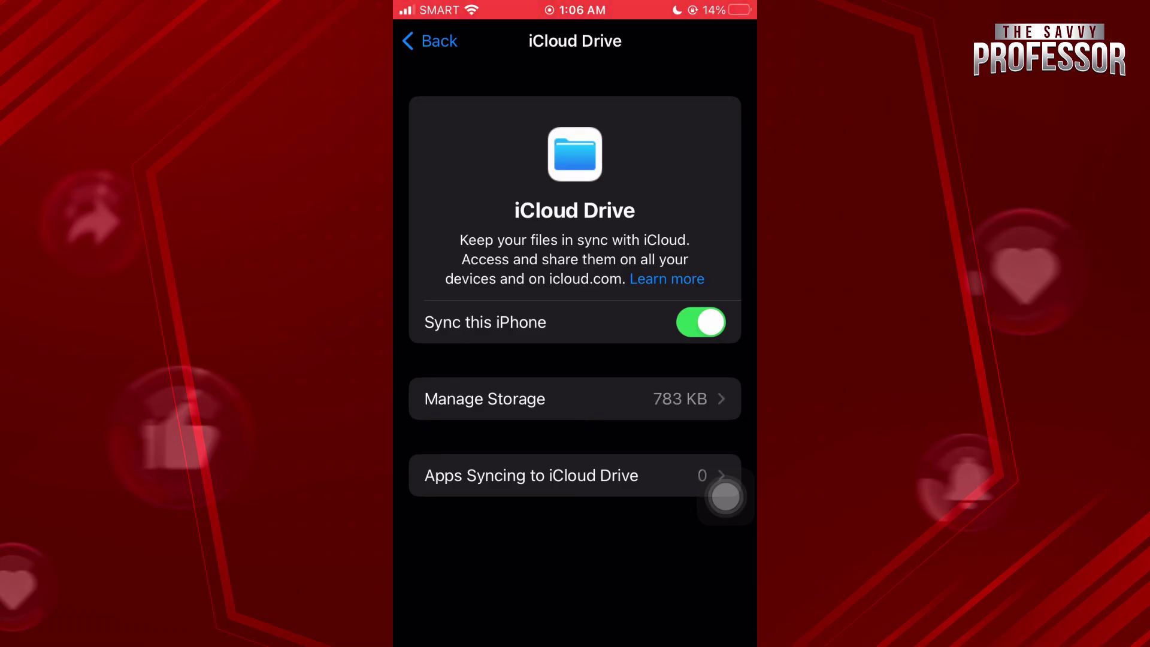
left_click(701, 322)
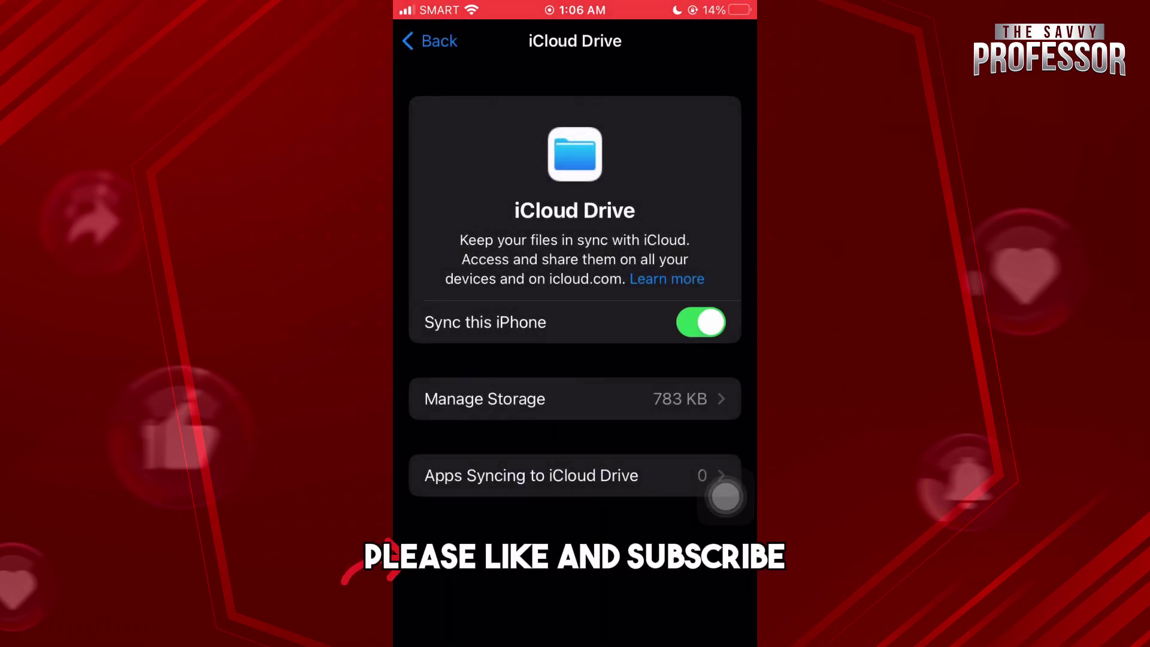